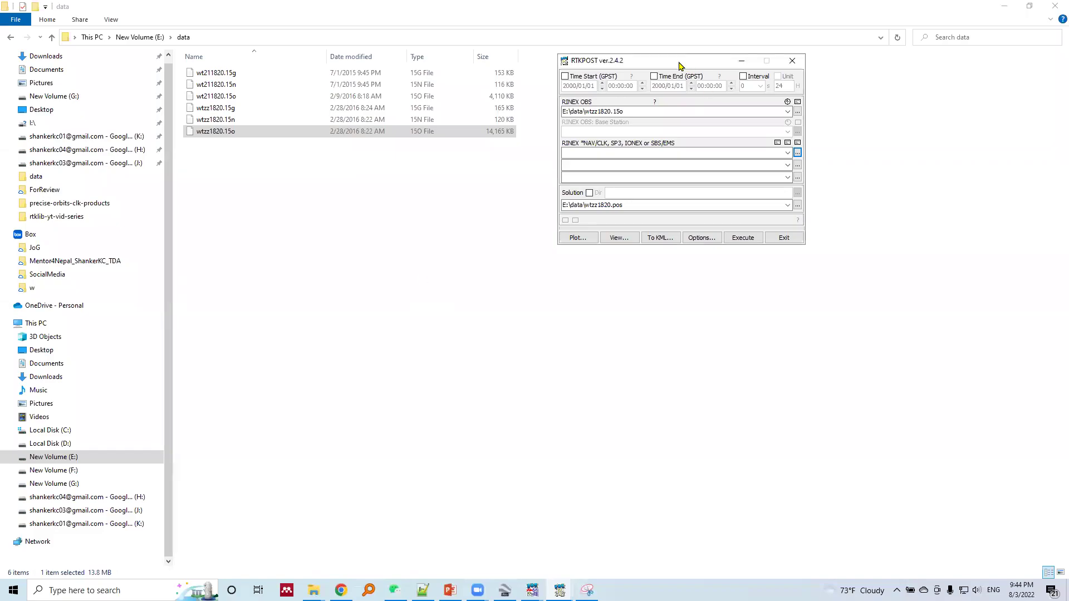
left_click_drag(680, 66, 662, 76)
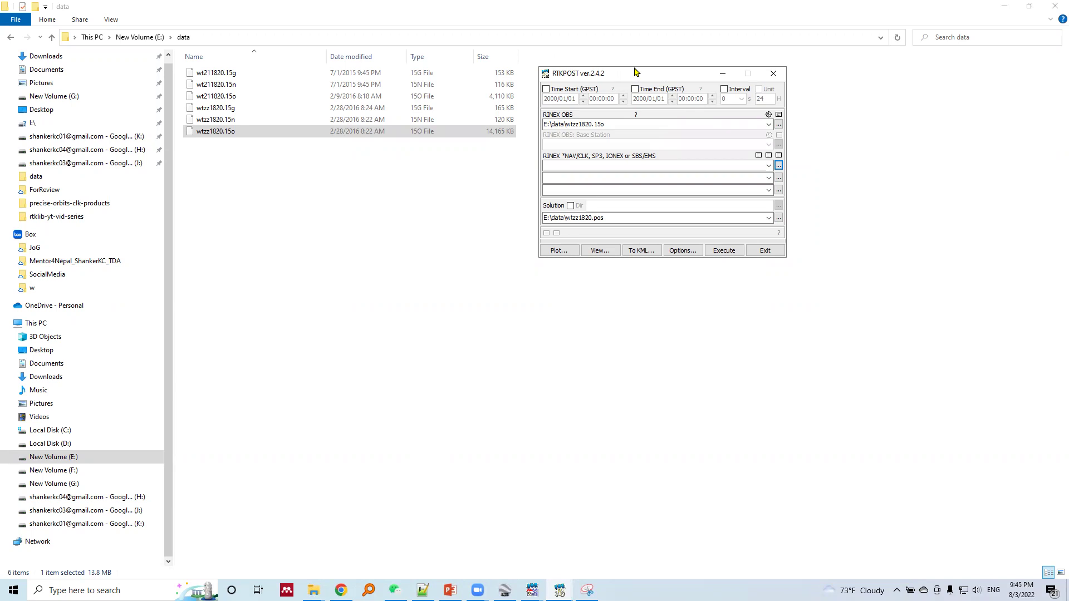
left_click_drag(636, 69, 633, 69)
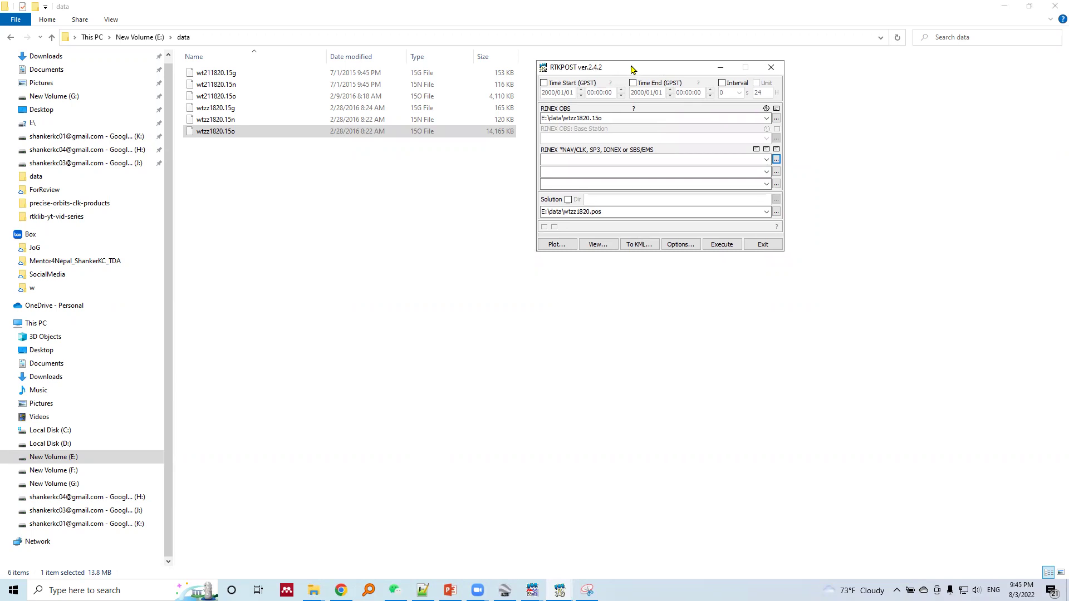
double_click(619, 118)
left_click(622, 118)
double_click(587, 119)
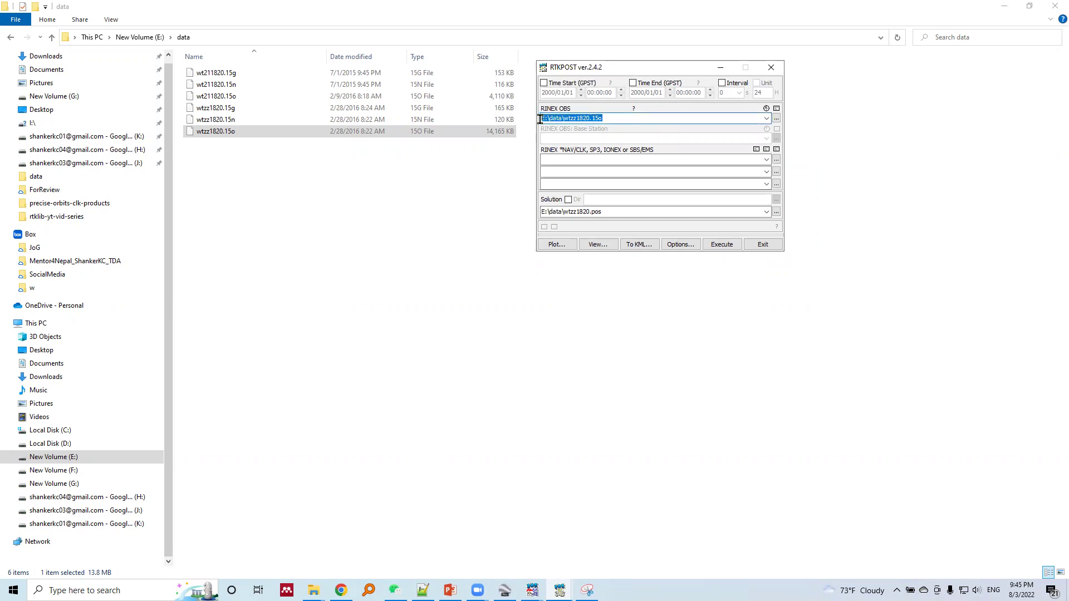
left_click(614, 118)
left_click_drag(610, 118, 535, 109)
Step: Load wtzz1820.15n from the E:\data folder as the first RINEX navigation file
left_click(590, 159)
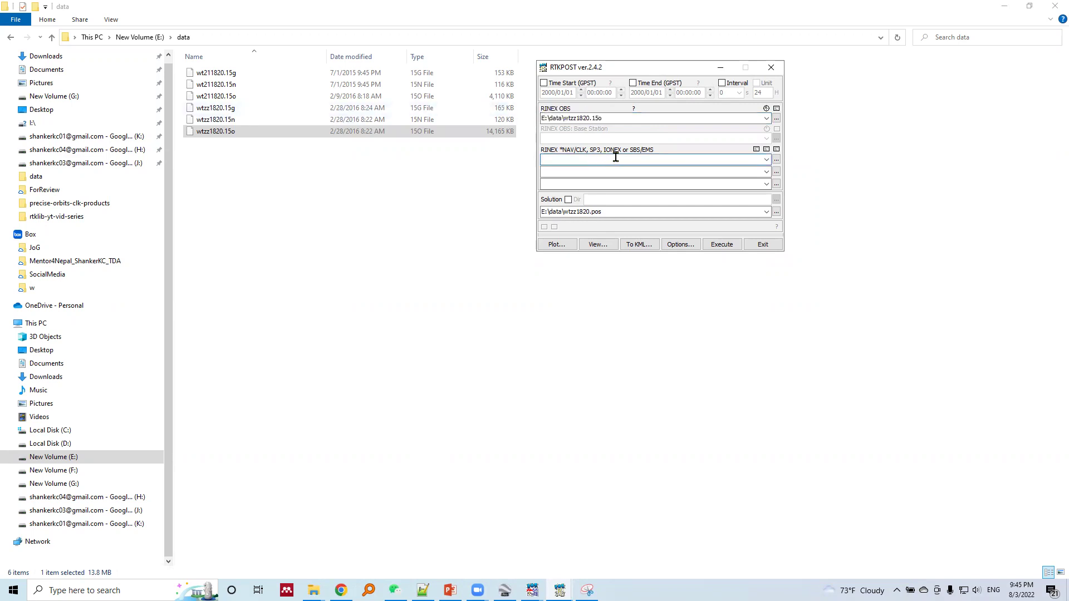
left_click(776, 161)
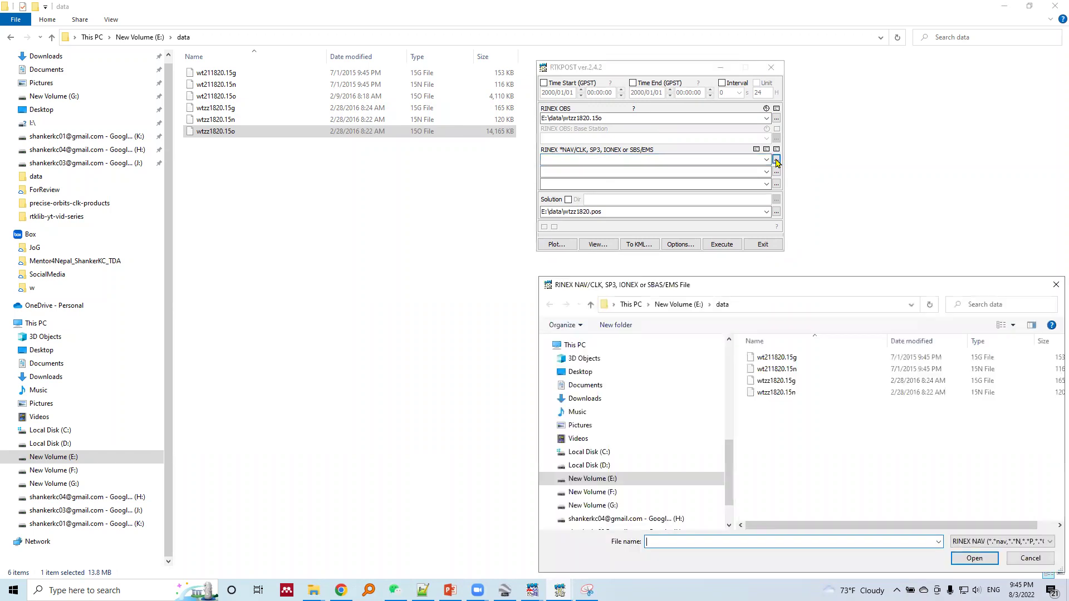
left_click(762, 396)
left_click(776, 381)
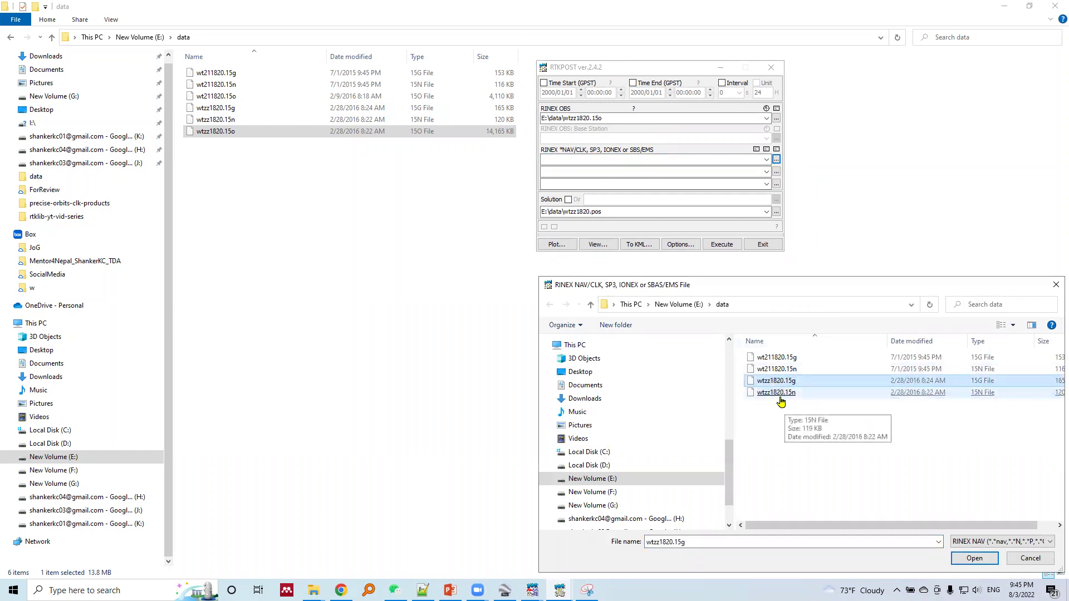
left_click(787, 397)
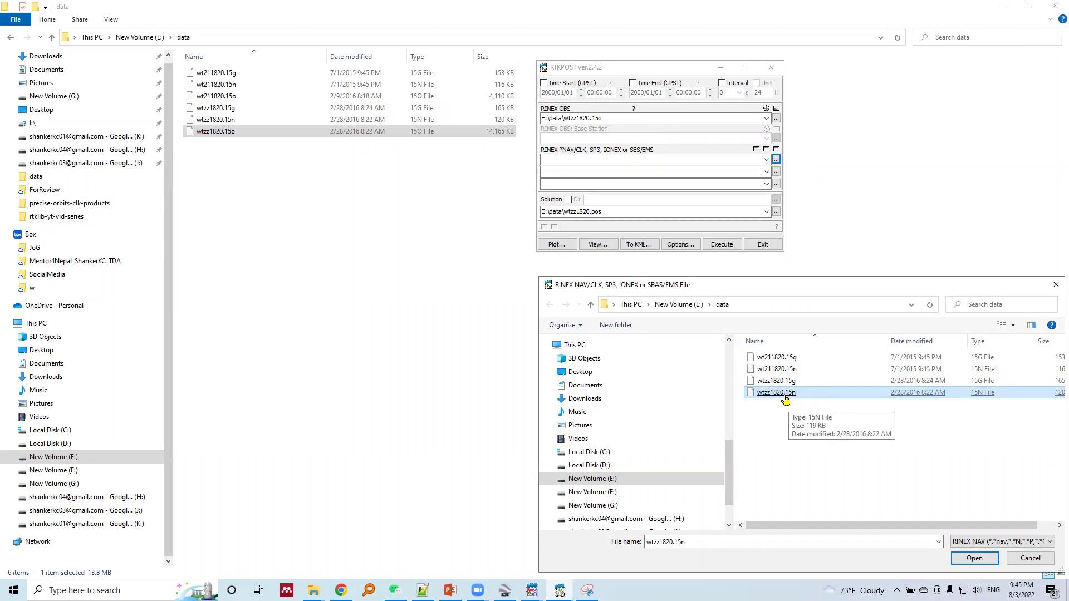
double_click(781, 392)
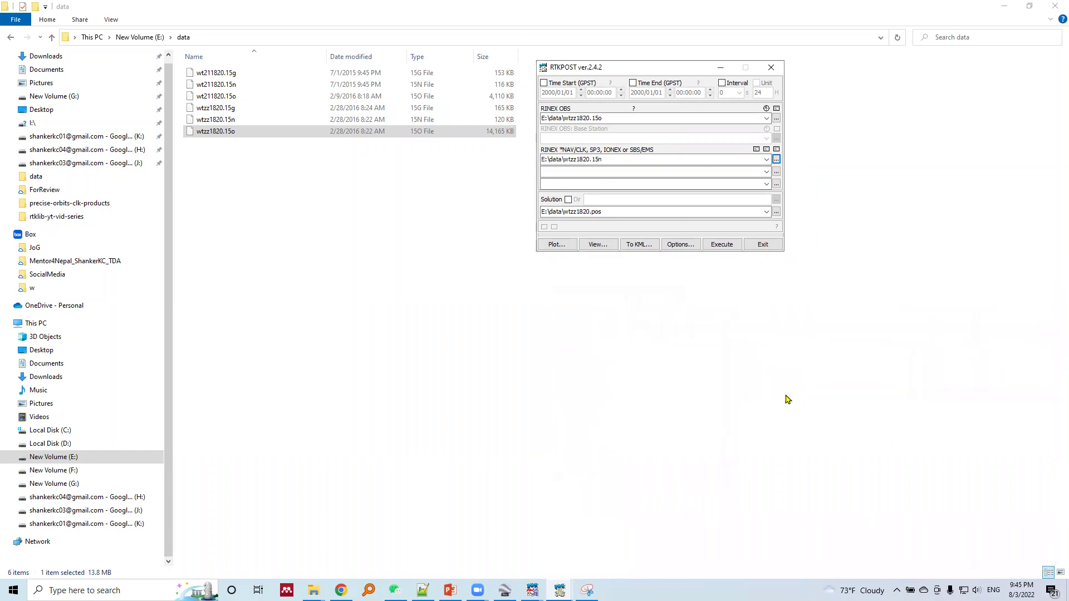
left_click(624, 159)
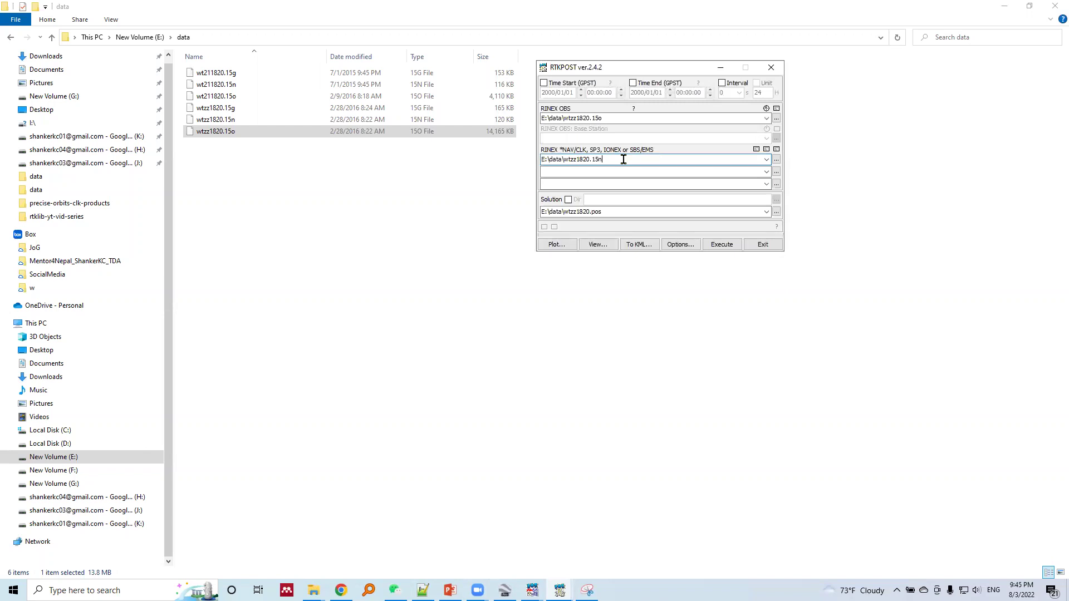
Step: Check the processing options and the solution path E:\data\wtzz1820.pos, and execute the single-point processing
left_click(690, 246)
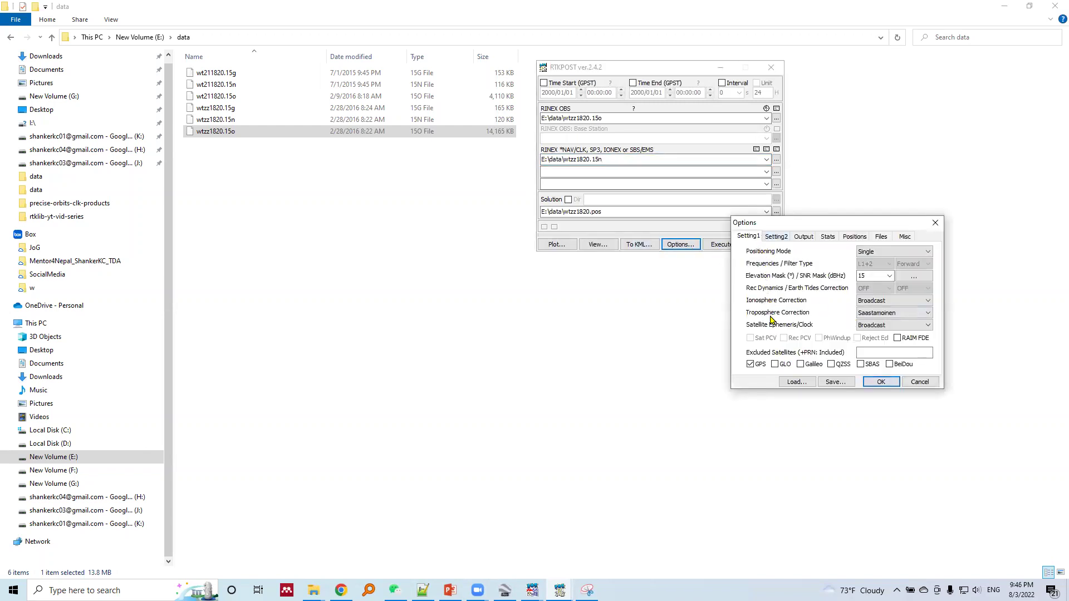
left_click(871, 384)
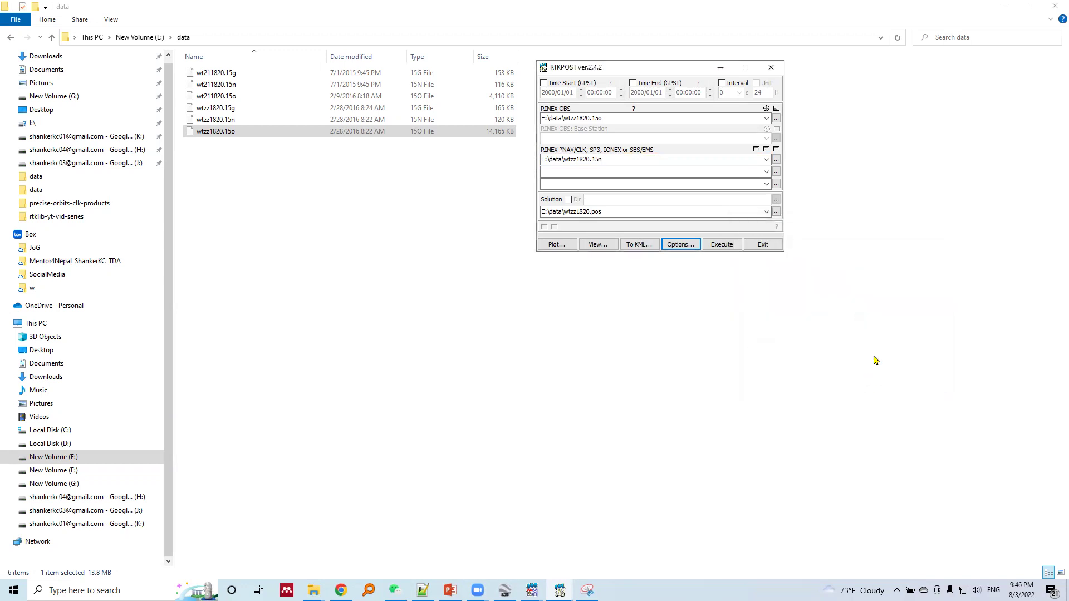
left_click(592, 212)
left_click(605, 213)
left_click_drag(593, 213, 606, 213)
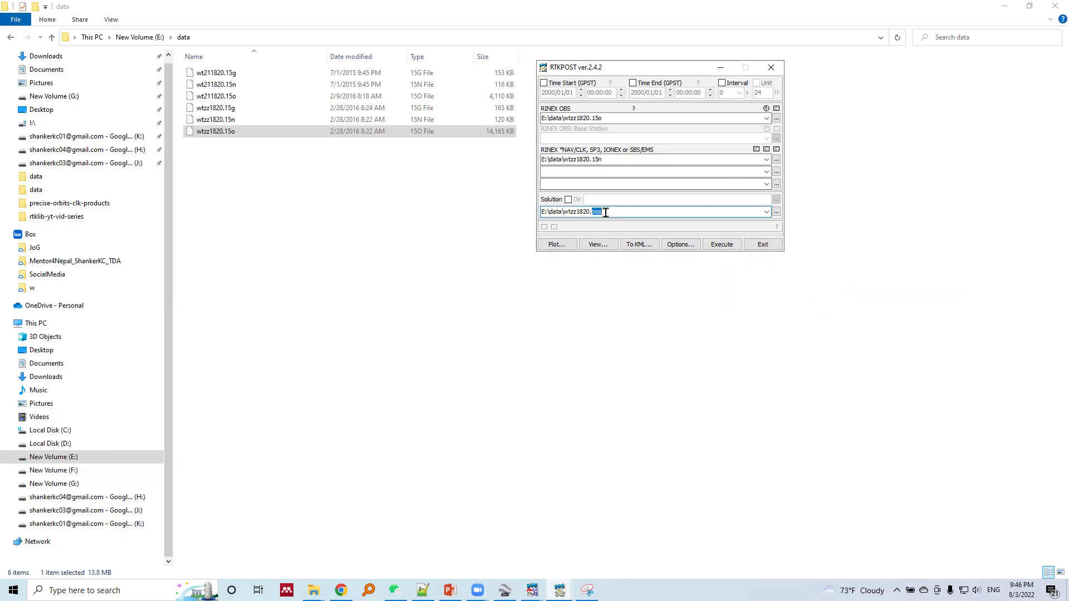
left_click(613, 213)
left_click_drag(608, 212, 540, 212)
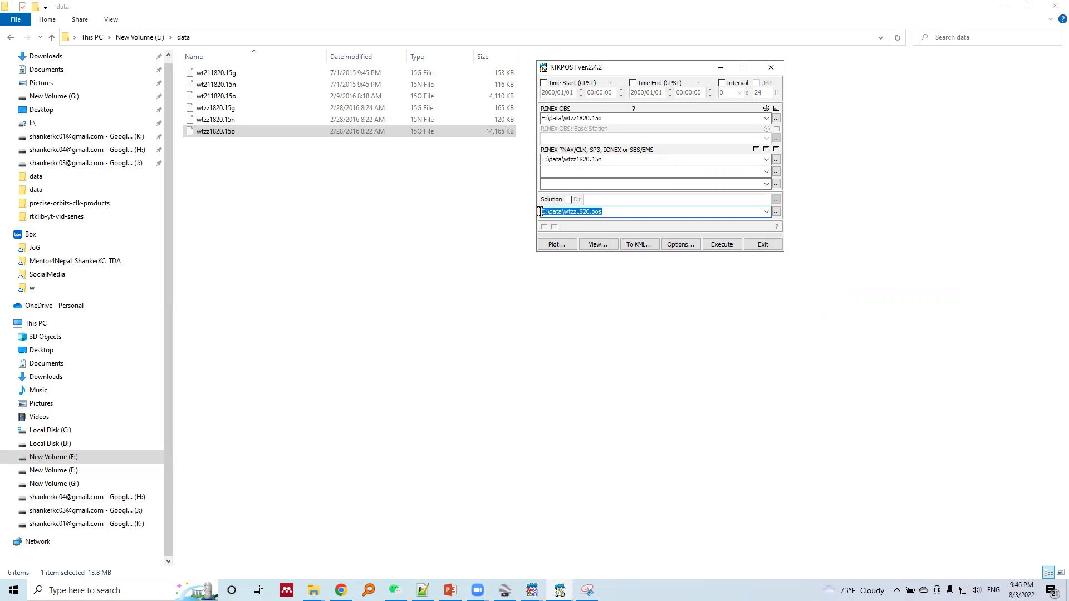
left_click(656, 210)
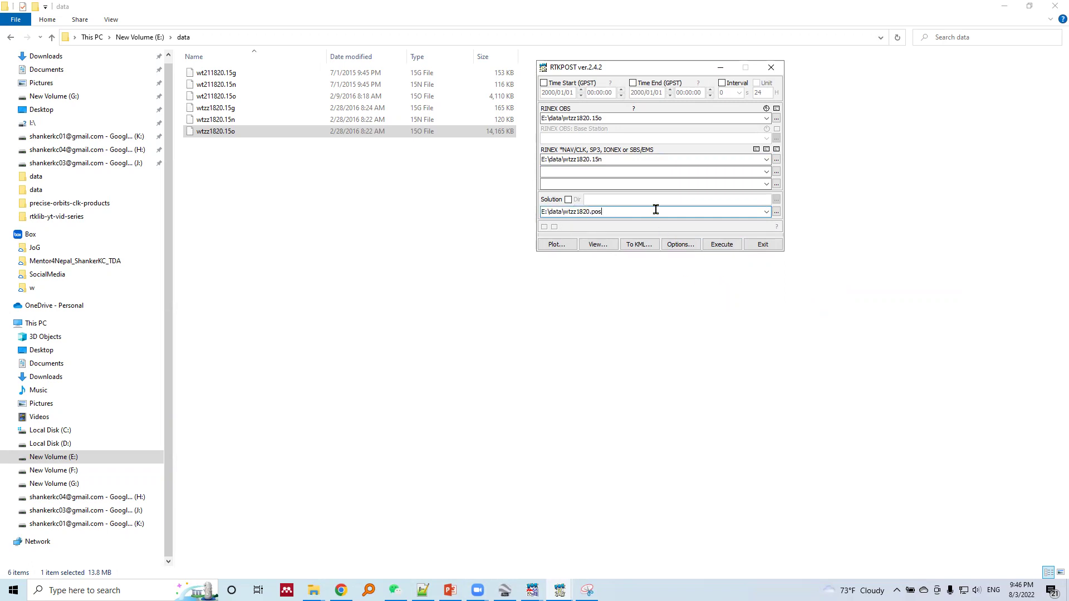
left_click(719, 245)
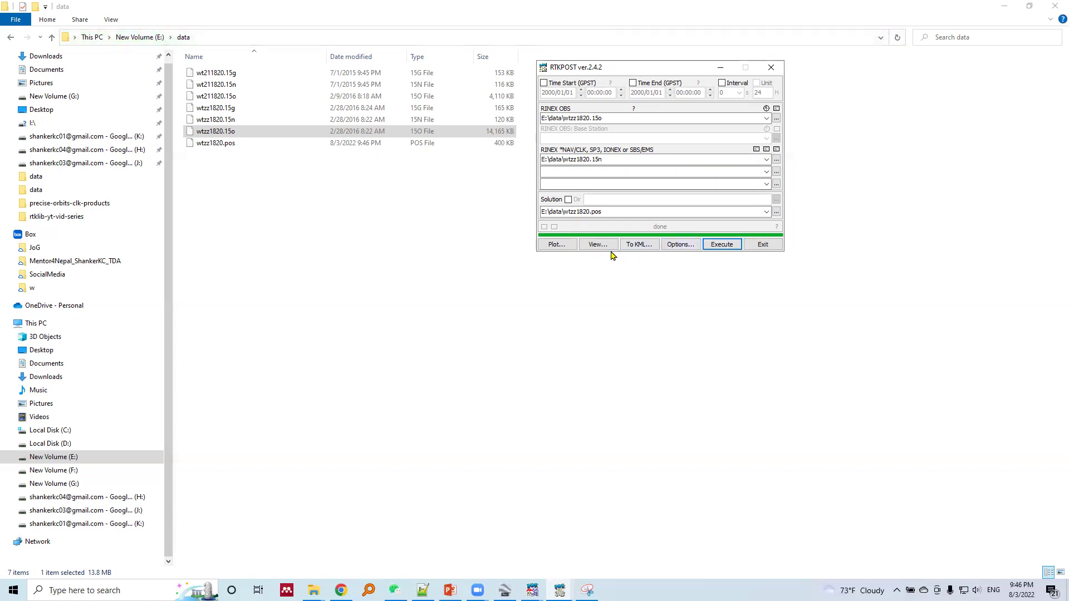
Step: View the solution file in a maximized window and examine its header with the processing settings and quality codes
left_click(594, 246)
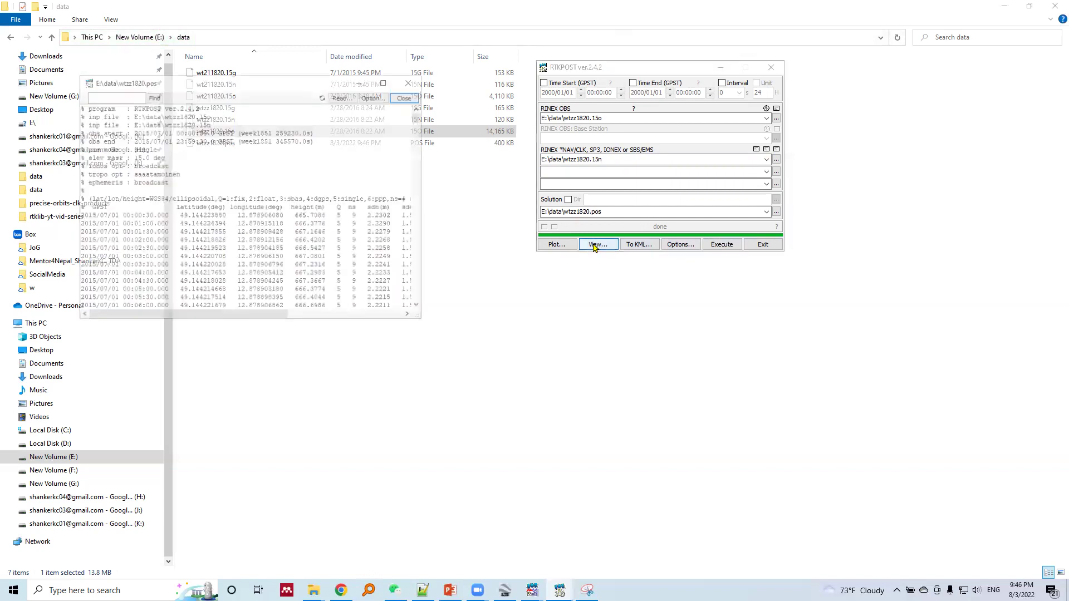
left_click(385, 81)
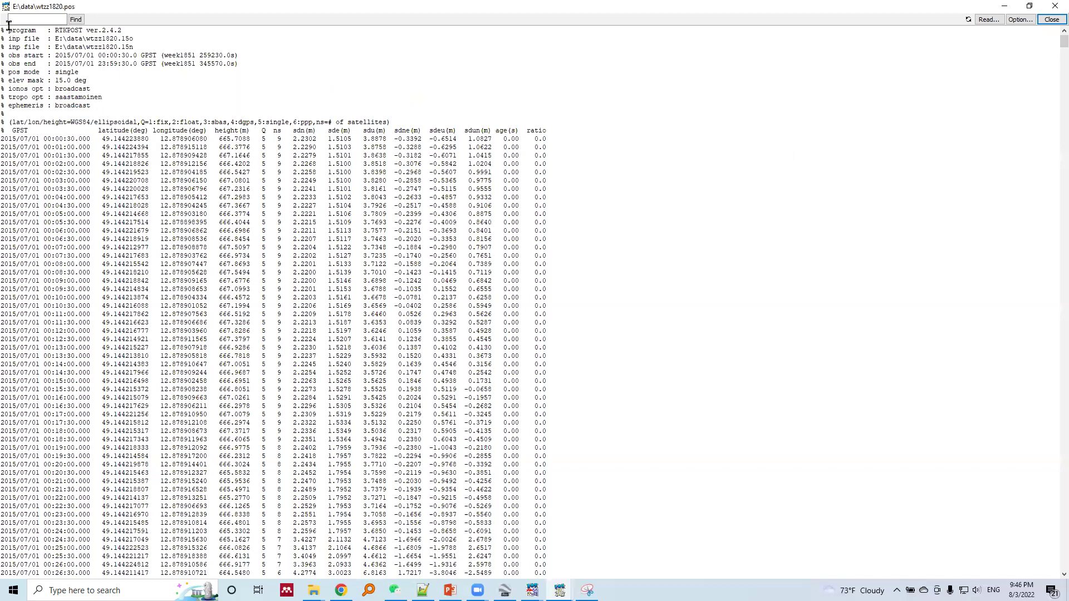
left_click_drag(8, 30, 106, 104)
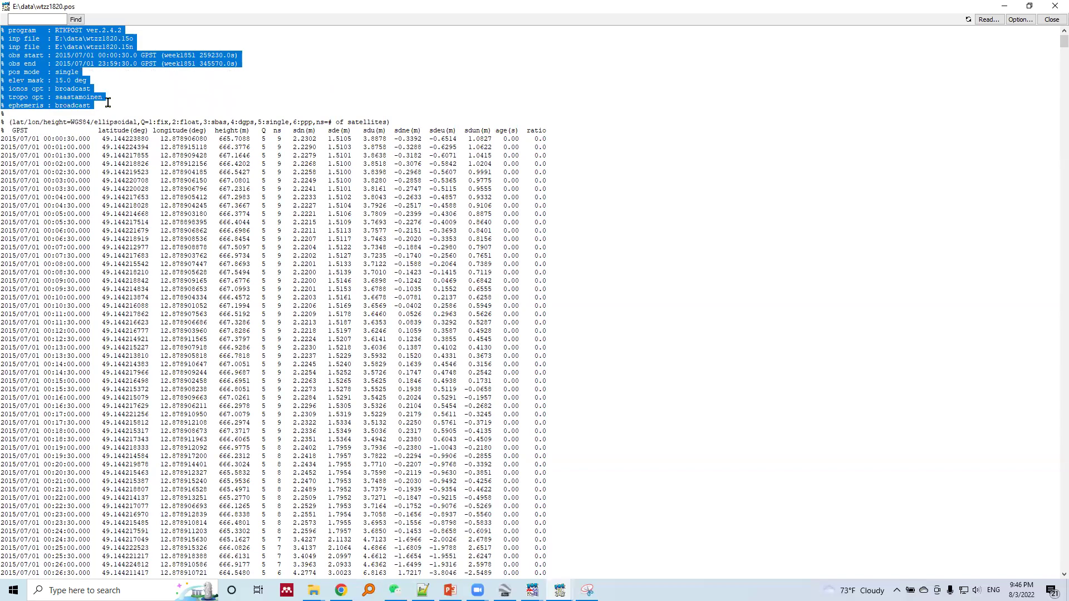
left_click_drag(109, 102, 9, 28)
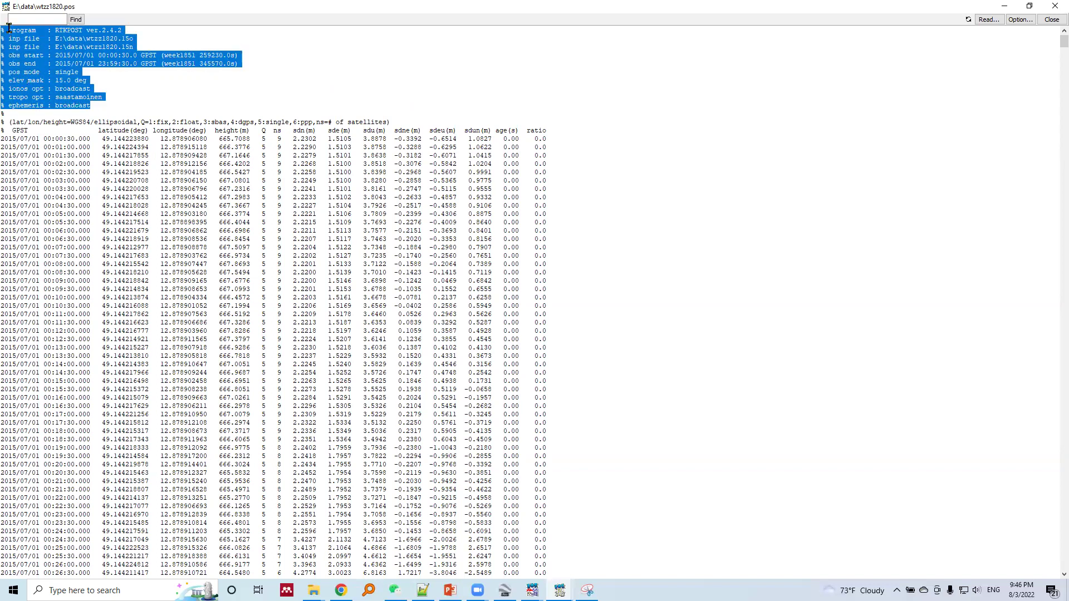
left_click(114, 96)
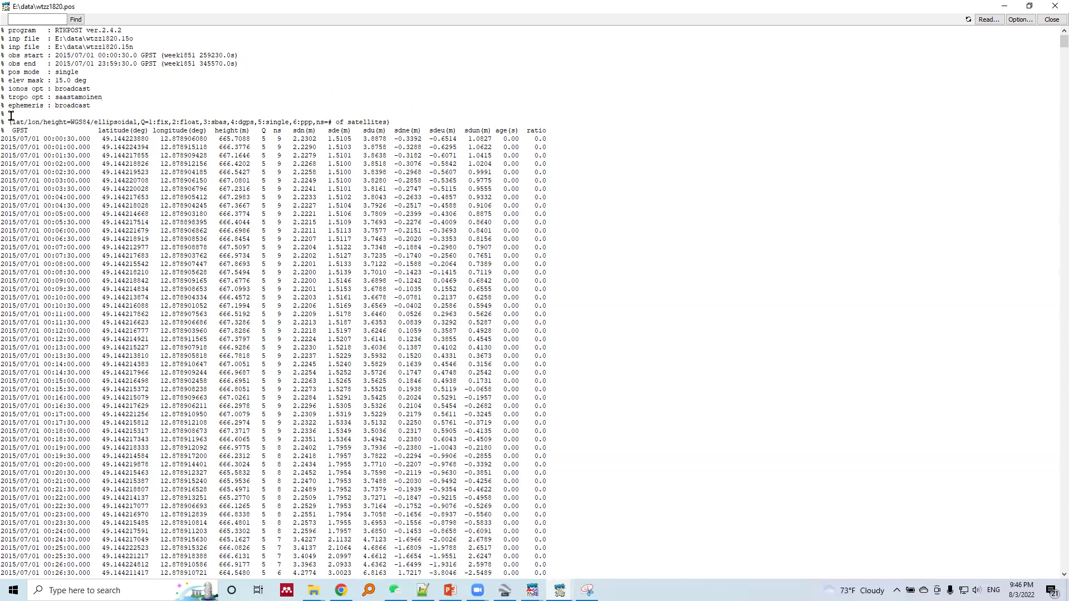
left_click_drag(9, 121, 407, 125)
left_click(260, 122)
left_click_drag(257, 119, 290, 122)
left_click(262, 142)
Step: Examine the GPST timestamps of the first three epochs in the solution file
left_click_drag(2, 139, 91, 139)
left_click(12, 141)
key("shift+Right")
key("shift+Right")
key("shift+Right")
key("shift+Right")
key("shift+Right")
key("shift+Right")
key("shift+Right")
key("shift+Right")
key("shift+Right")
key("shift+Right")
key("shift+Right")
key("shift+Right")
key("shift+Right")
key("shift+Right")
key("shift+Right")
key("shift+Right")
key("shift+Right")
key("shift+Right")
key("shift+Right")
key("shift+Right")
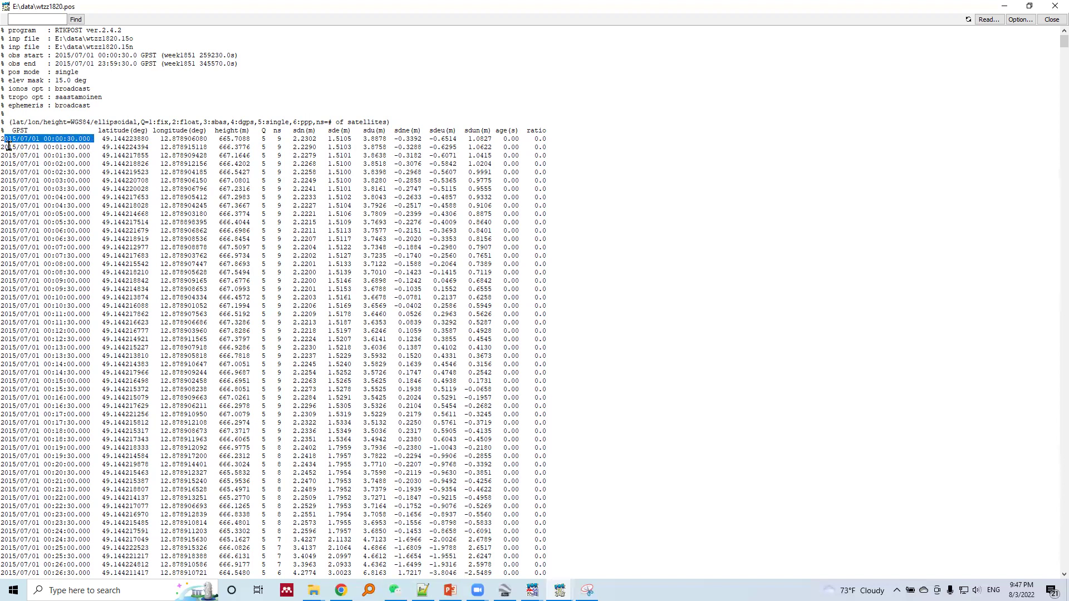
left_click(1, 147)
key("shift+Right")
key("shift+Right")
key("shift+Right")
key("shift+Right")
key("shift+Right")
key("shift+Right")
key("shift+Right")
key("shift+Right")
key("shift+Right")
key("shift+Right")
key("shift+Right")
key("shift+Right")
key("shift+Right")
key("shift+Right")
key("shift+Right")
key("shift+Right")
key("shift+Right")
key("shift+Right")
key("shift+Right")
key("shift+Right")
key("shift+Left")
left_click_drag(5, 156, 96, 153)
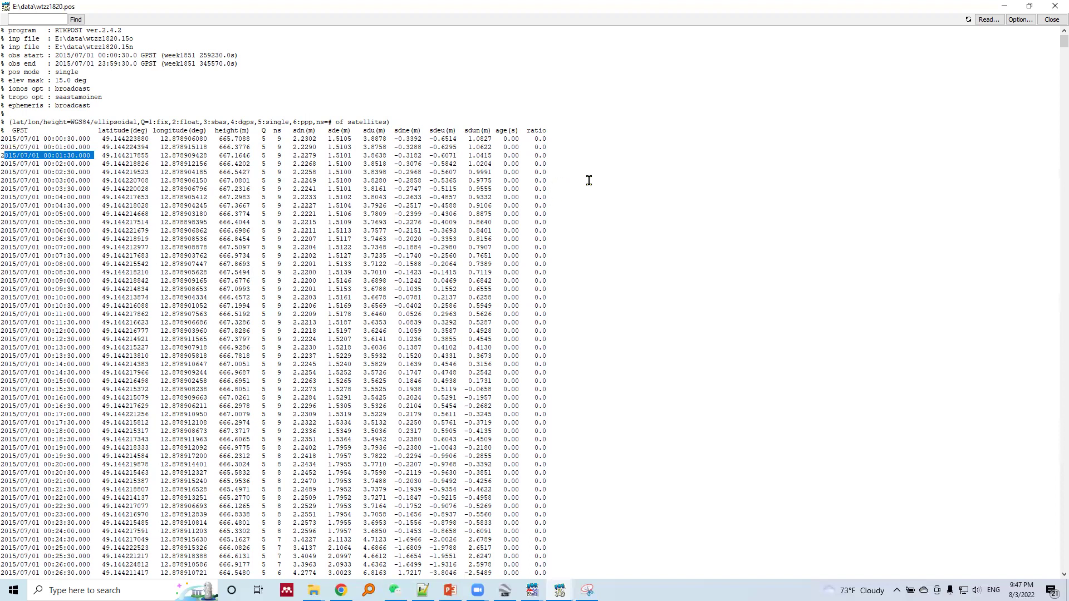
Step: Highlight the complete position records of the first three epochs across all columns
left_click(634, 157)
left_click_drag(5, 138, 562, 138)
left_click(6, 147)
left_click(580, 152, "shift")
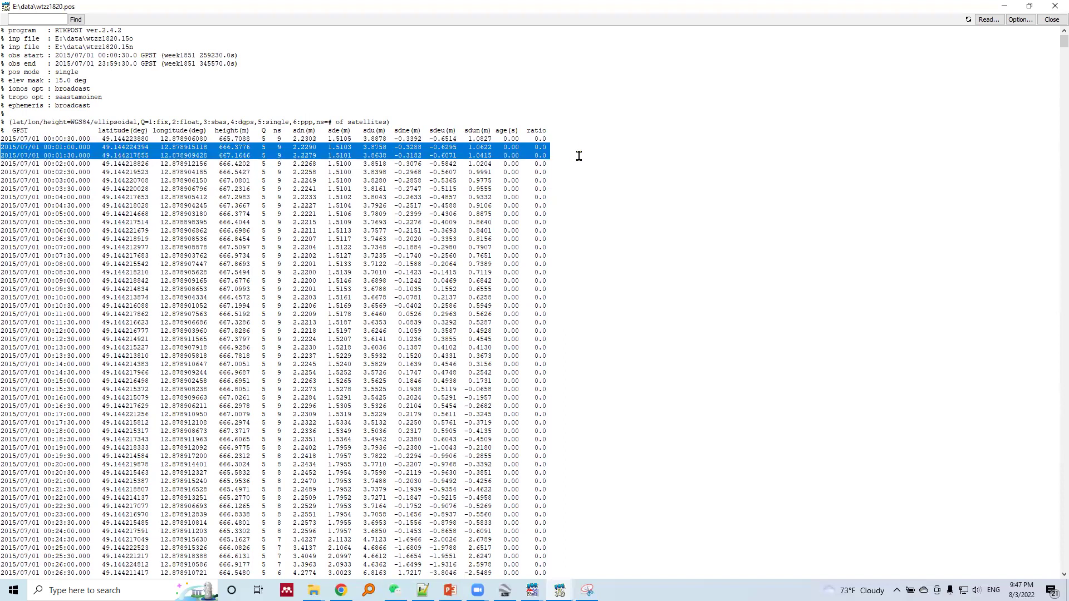
left_click(586, 210)
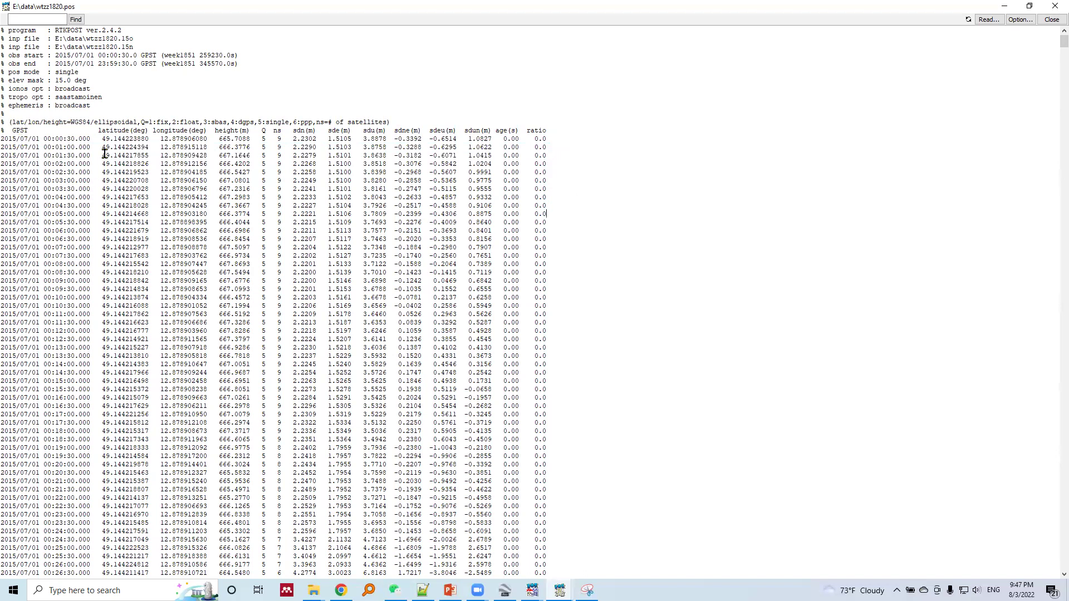
Step: Examine the coordinate, quality, satellite-count and standard-deviation columns of the first epoch's record
left_click_drag(98, 130, 282, 139)
left_click(279, 139)
left_click_drag(290, 138, 361, 139)
left_click_drag(362, 139, 390, 139)
left_click_drag(392, 138, 421, 140)
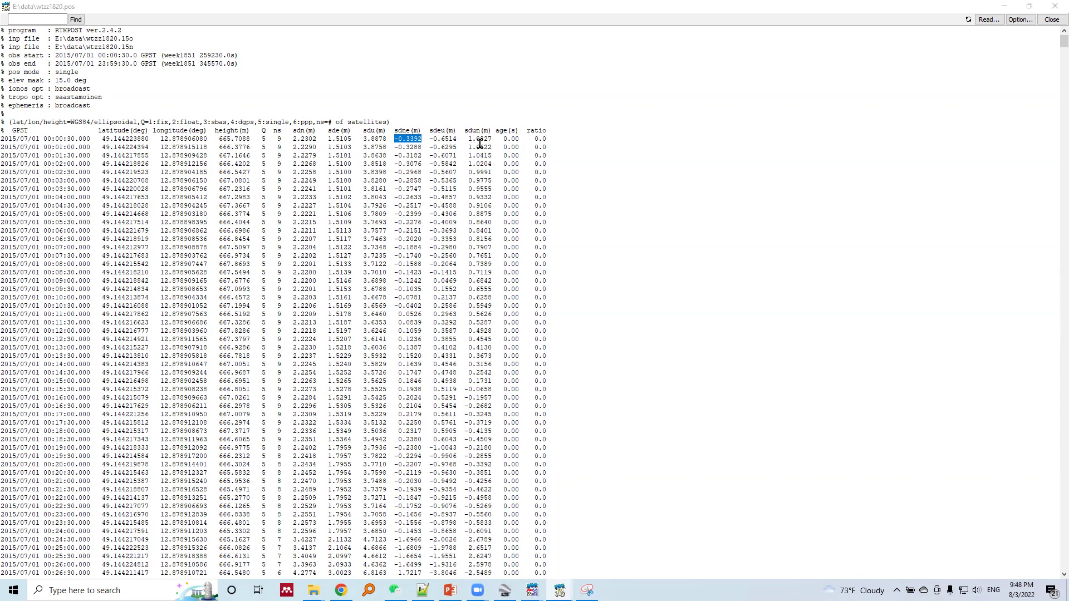
left_click(513, 146)
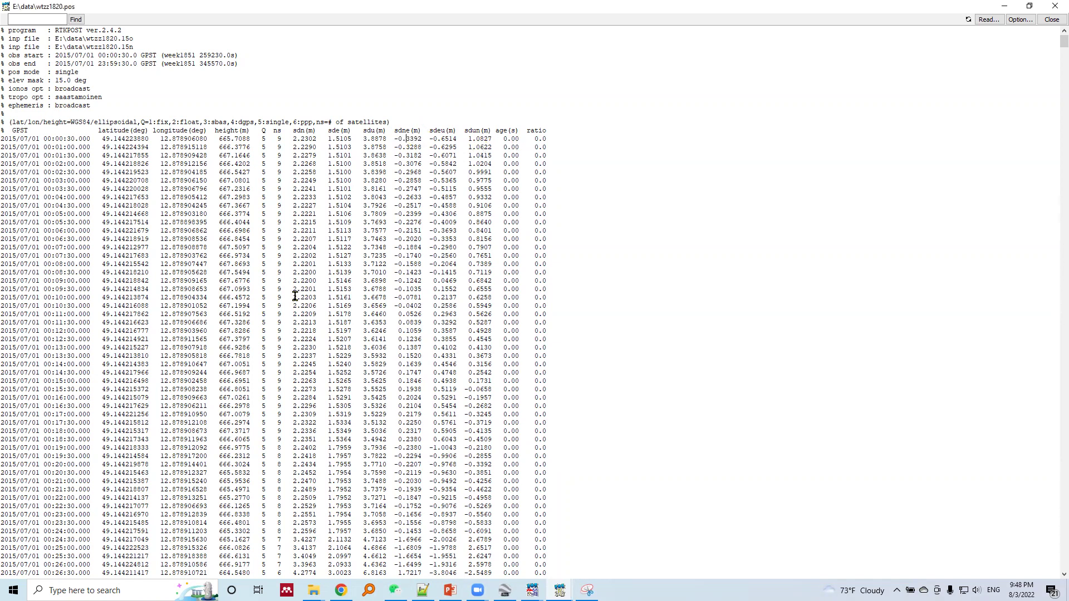
Step: Look through further epochs of the solution file and close the text viewer
scroll(295, 297, "down", 20)
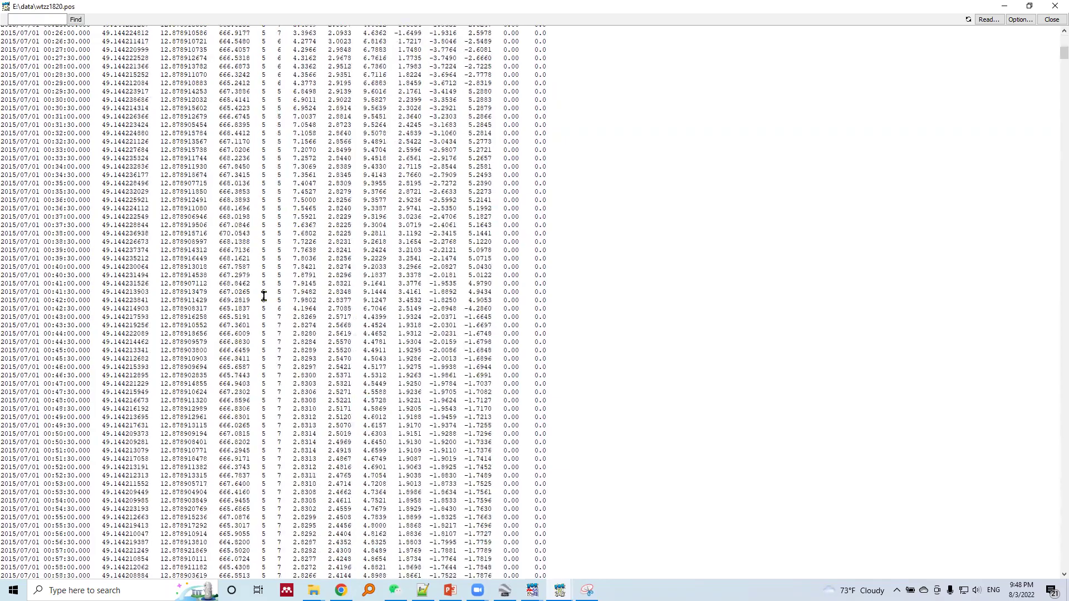
scroll(264, 301, "up", 20)
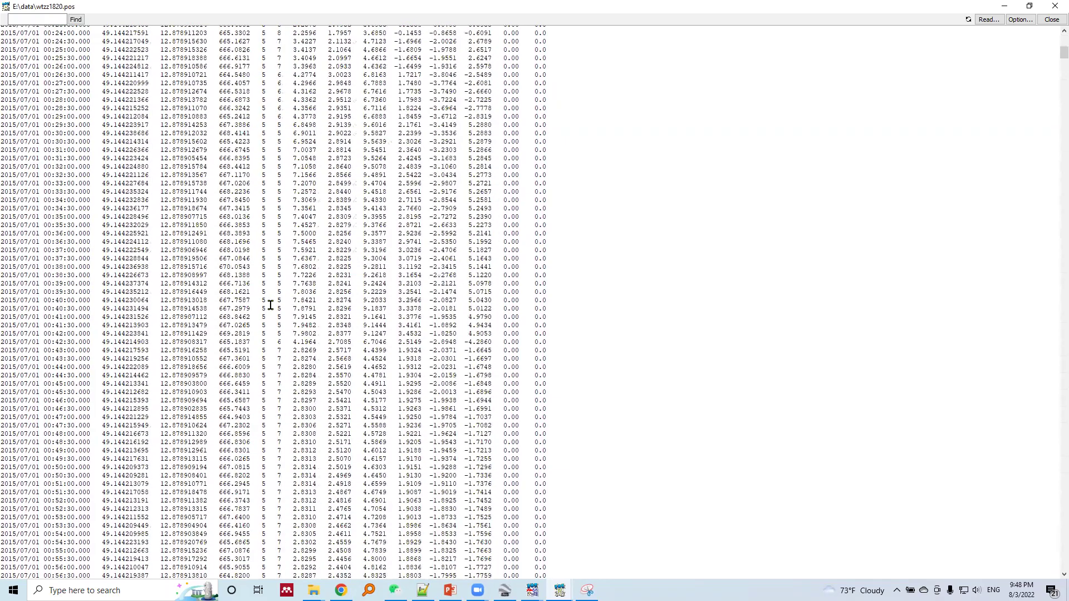
scroll(268, 302, "up", 9)
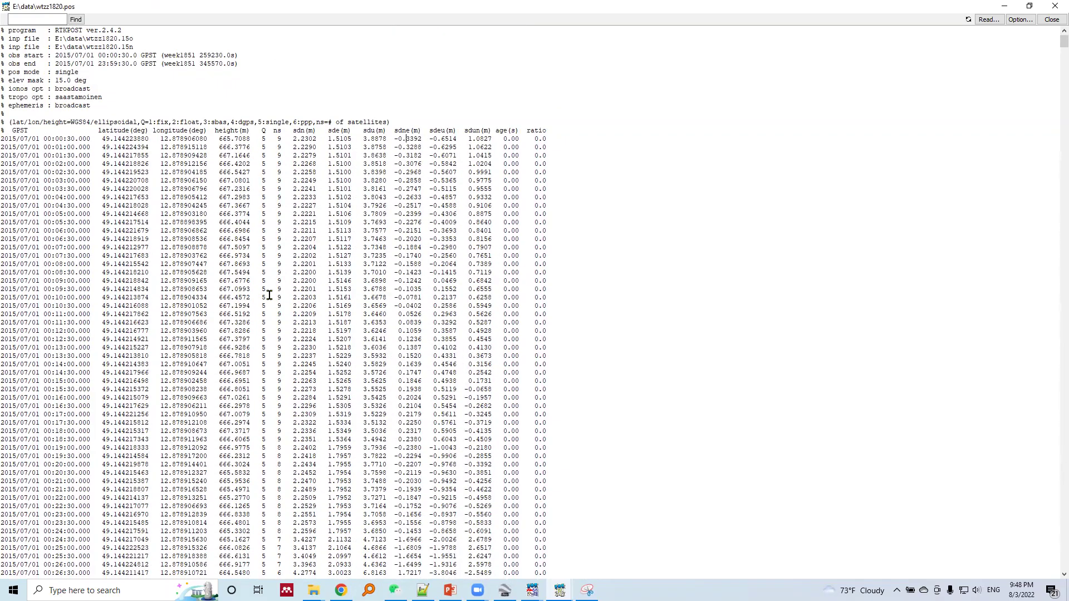
left_click(1054, 8)
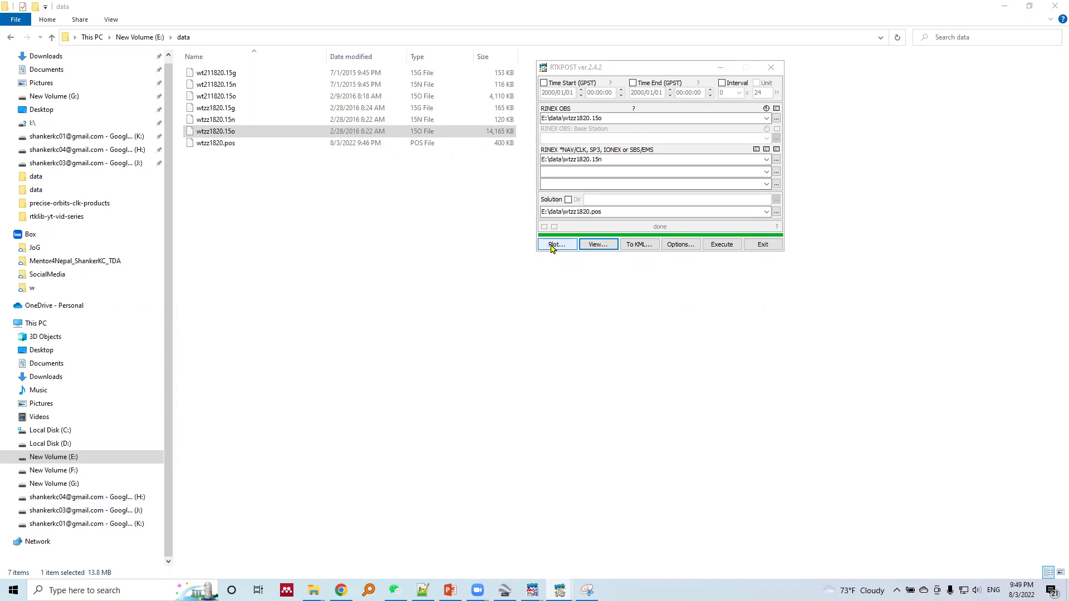
Step: Plot the solution in a maximized window and switch the plot type from ground track to Position
left_click(553, 247)
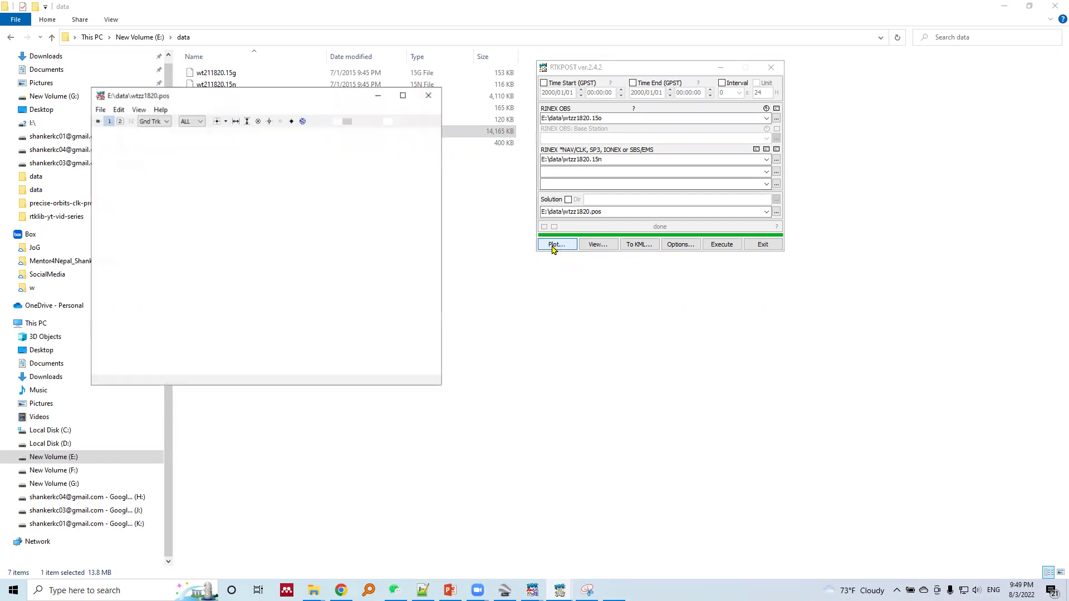
double_click(401, 96)
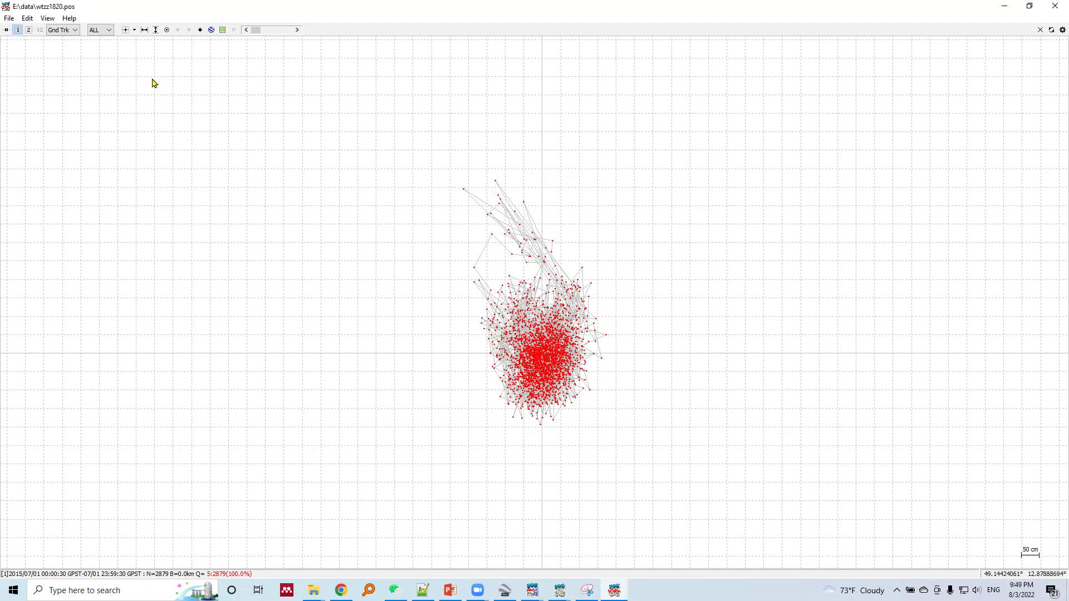
left_click(72, 33)
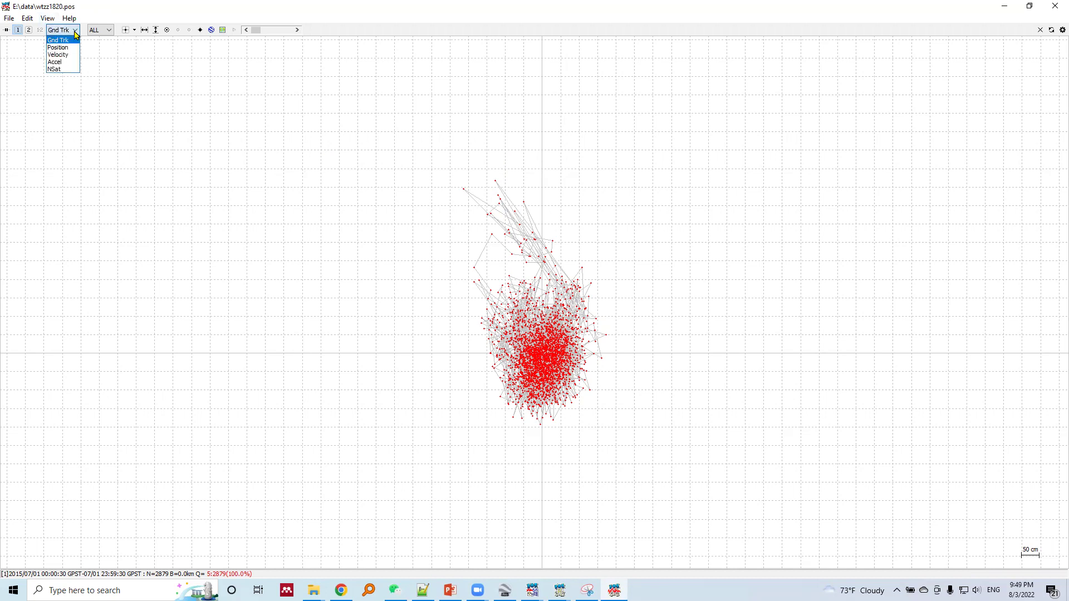
left_click(69, 48)
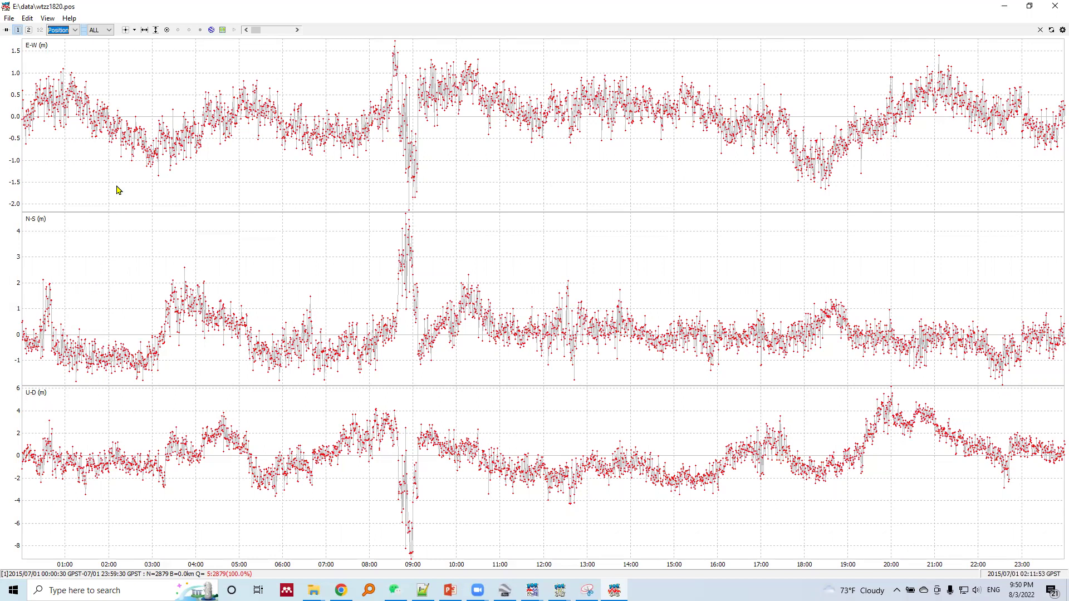
Step: Turn on Show Statistics in the plot options and apply it to the position plot
left_click(1063, 30)
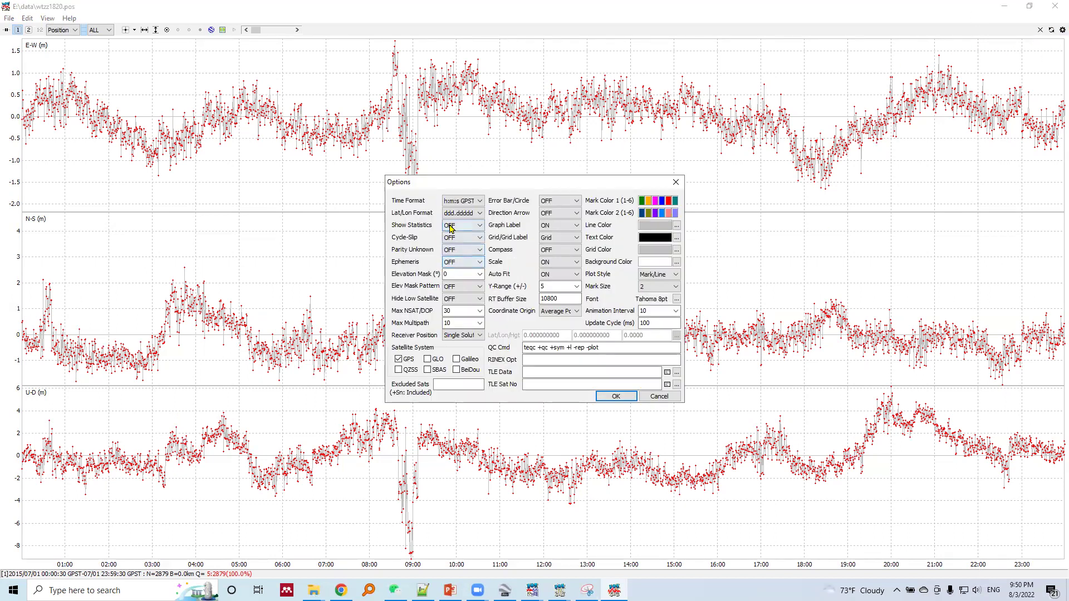
left_click(450, 225)
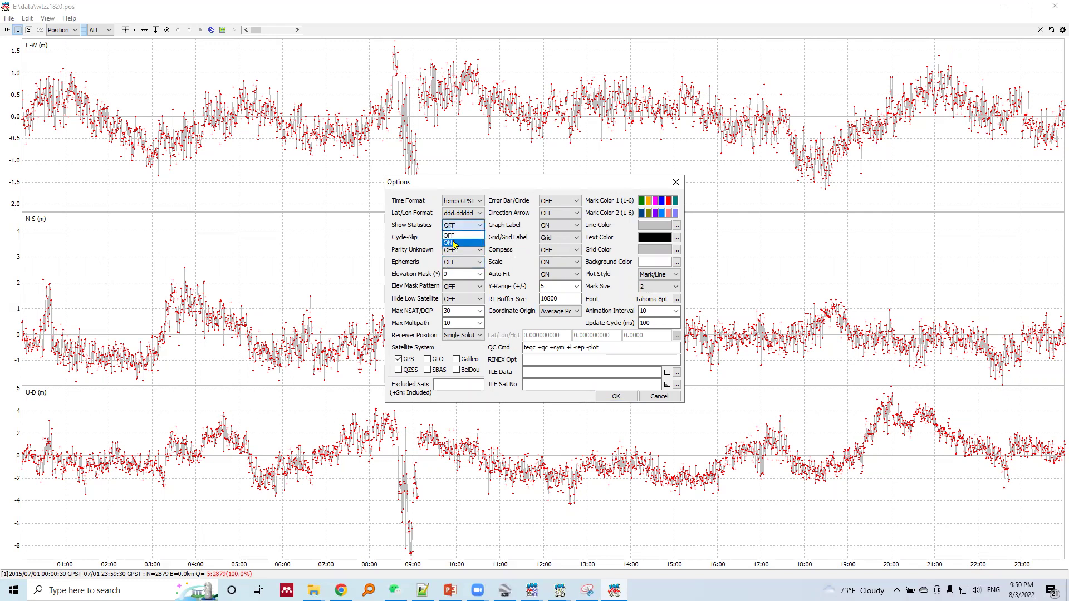
left_click(450, 243)
left_click(613, 397)
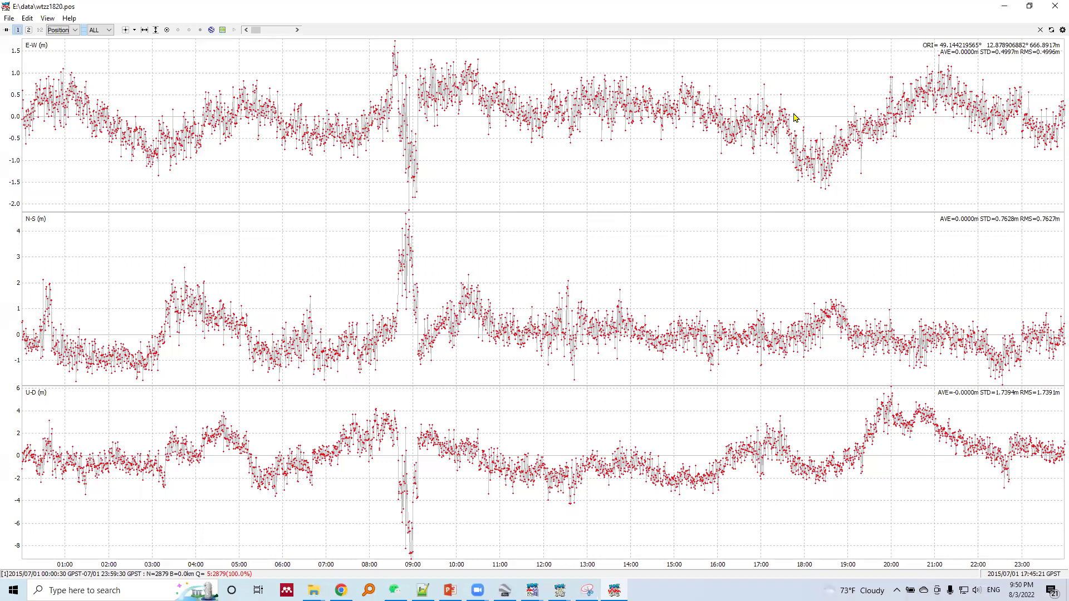